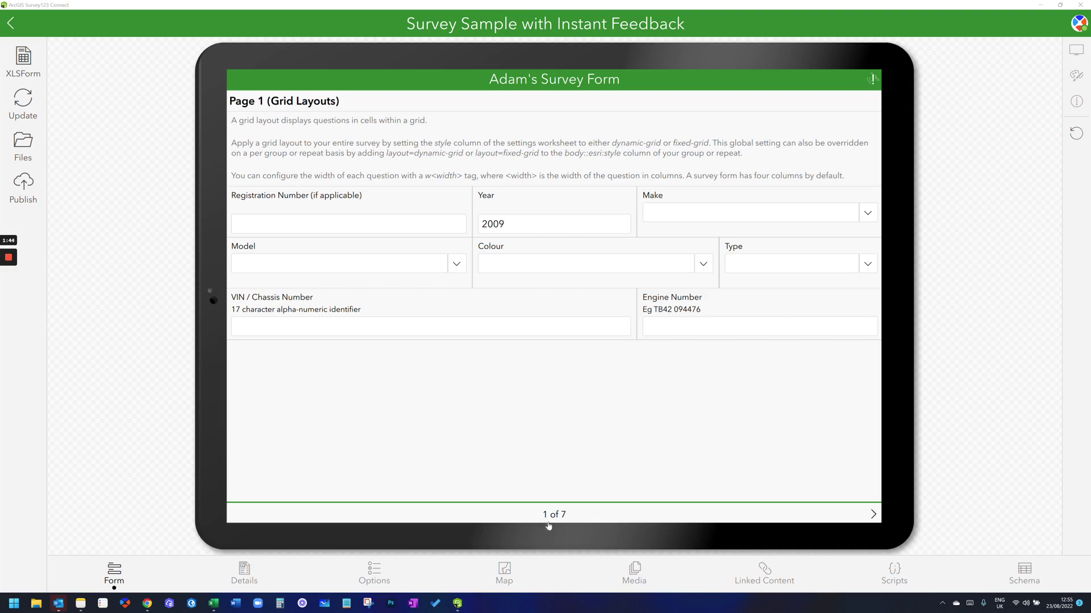
Step: Page through the preview to 7 of 7 and try submitting, triggering the Q132/Q133 out-of-range warning
{"action": "left_click", "coordinate": [873, 513]}
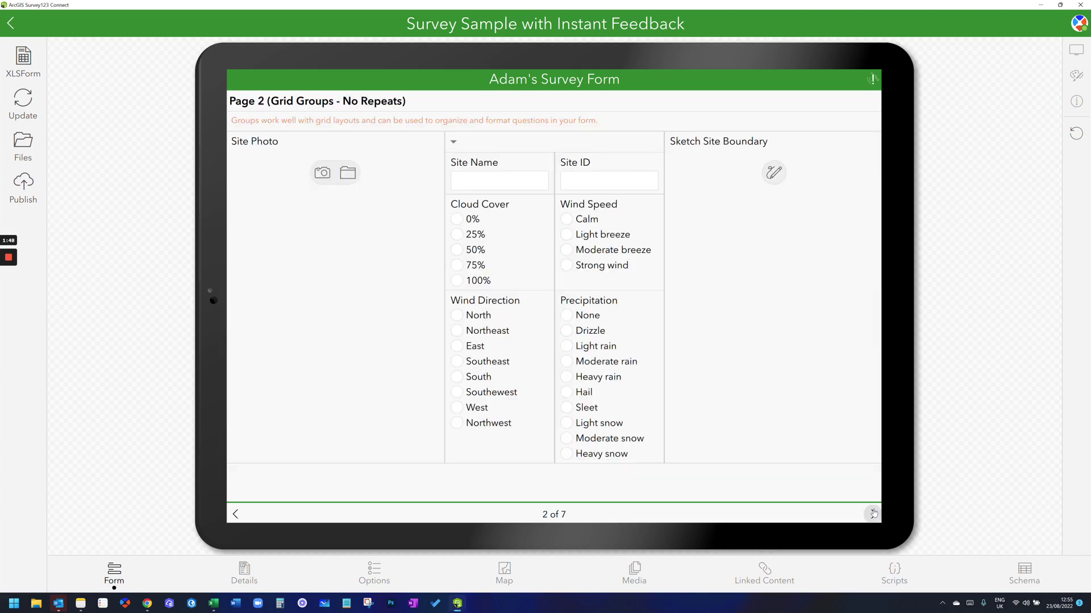
{"action": "left_click", "coordinate": [873, 513]}
{"action": "left_click", "coordinate": [873, 513]}
{"action": "left_click", "coordinate": [873, 513]}
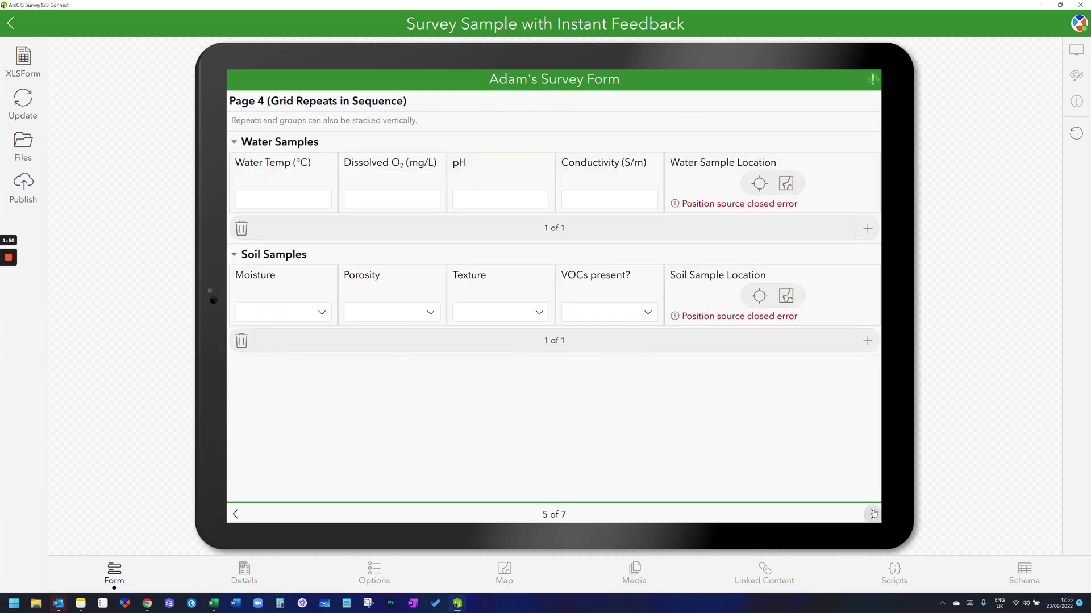
{"action": "left_click", "coordinate": [873, 513]}
{"action": "left_click", "coordinate": [873, 513]}
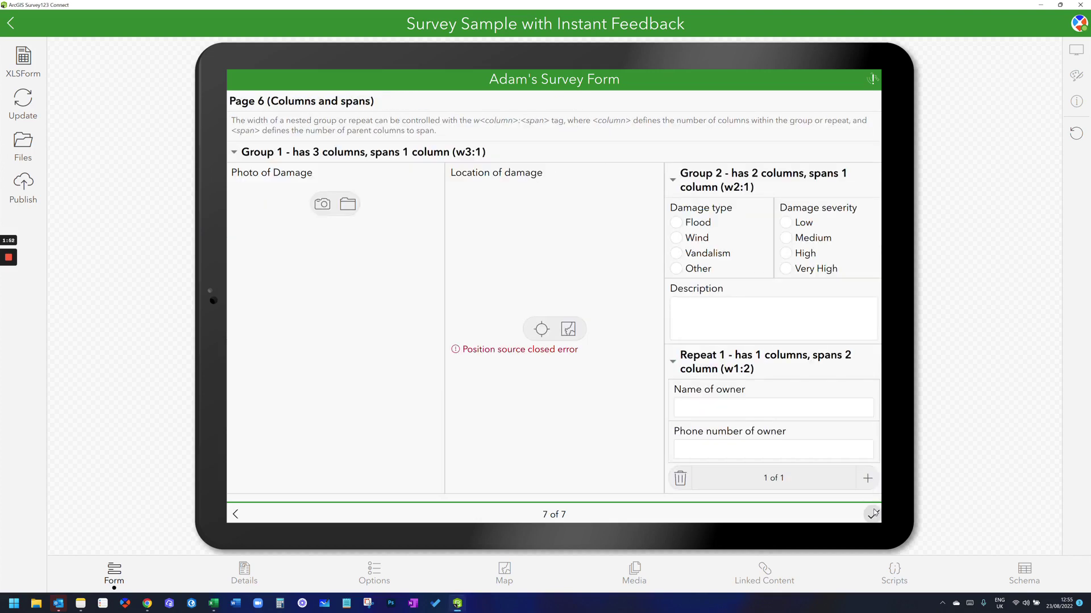
{"action": "left_click", "coordinate": [873, 513]}
Step: Use the Go to page list to reach 'Page 3 - Summary of Costs' and focus the Q132 First Quantity field
{"action": "left_click", "coordinate": [549, 516]}
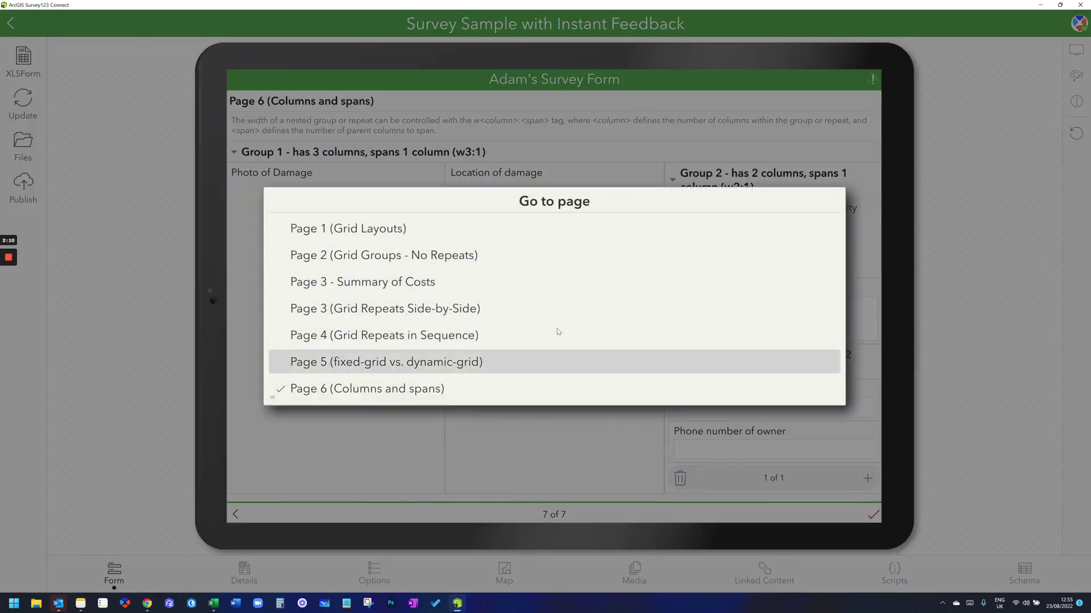
{"action": "left_click", "coordinate": [391, 288]}
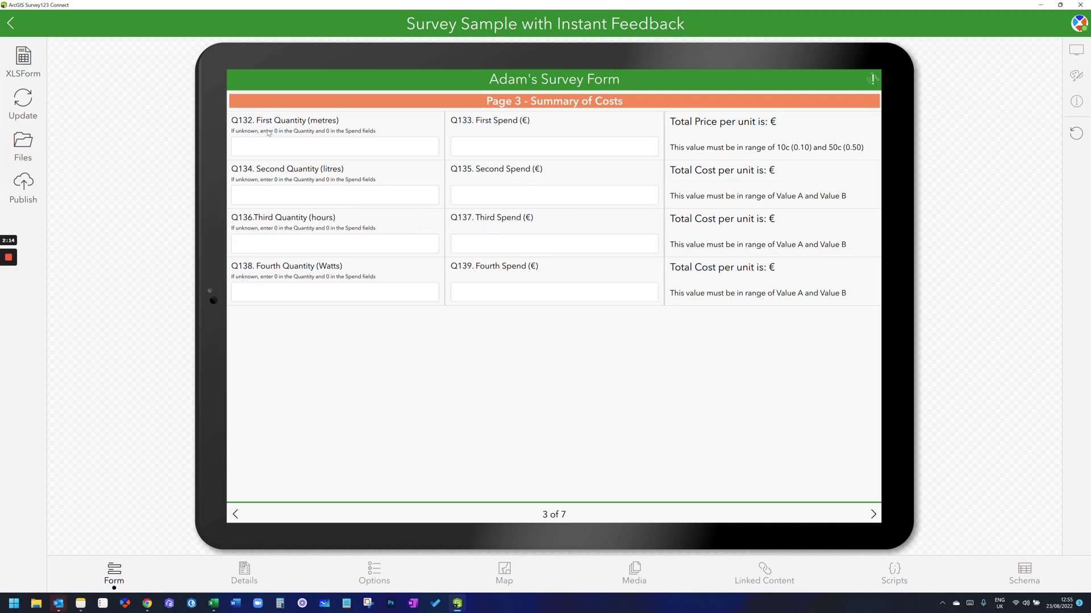
{"action": "left_click", "coordinate": [261, 147]}
{"action": "left_click", "coordinate": [540, 151]}
{"action": "left_click", "coordinate": [400, 153]}
Step: Enter quantity 20 and spend 5 in Q132/Q133 and again in Q134/Q135
{"action": "type", "text": "20"}
{"action": "key", "text": "Tab"}
{"action": "type", "text": "5"}
{"action": "key", "text": "Tab"}
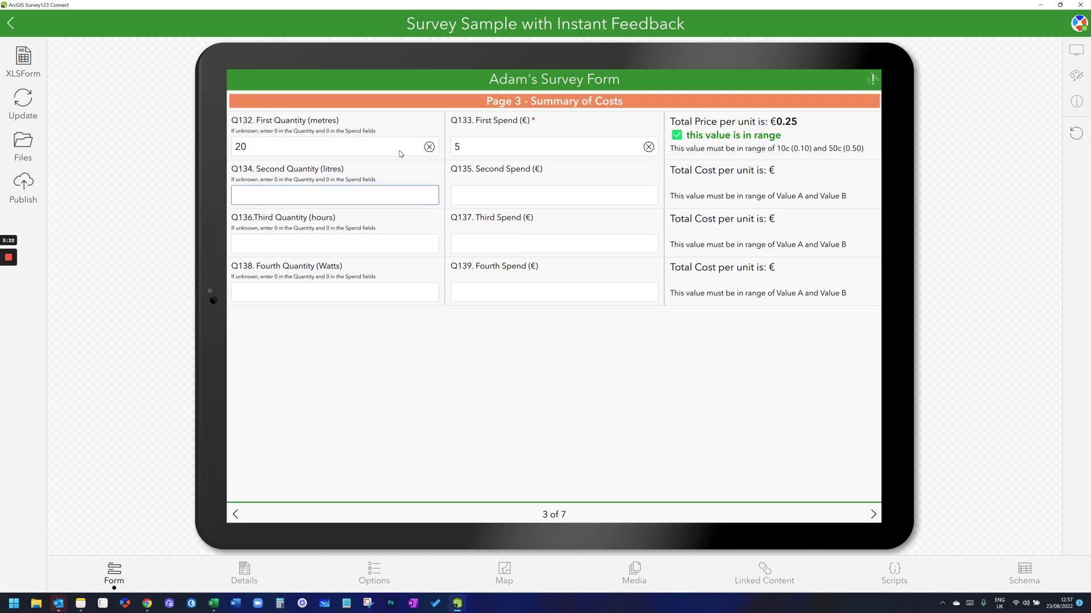
{"action": "type", "text": "20"}
{"action": "key", "text": "Tab"}
{"action": "type", "text": "5"}
{"action": "key", "text": "Tab"}
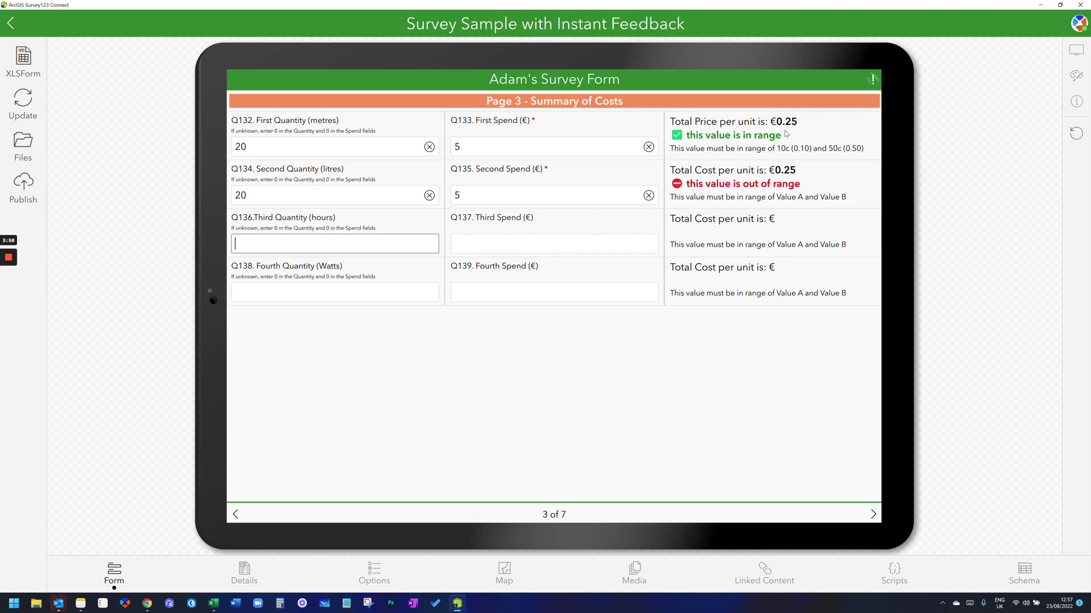
Step: In Excel, scroll the survey sheet to the Page 3 rows and select heading cell C28
{"action": "left_click", "coordinate": [213, 604]}
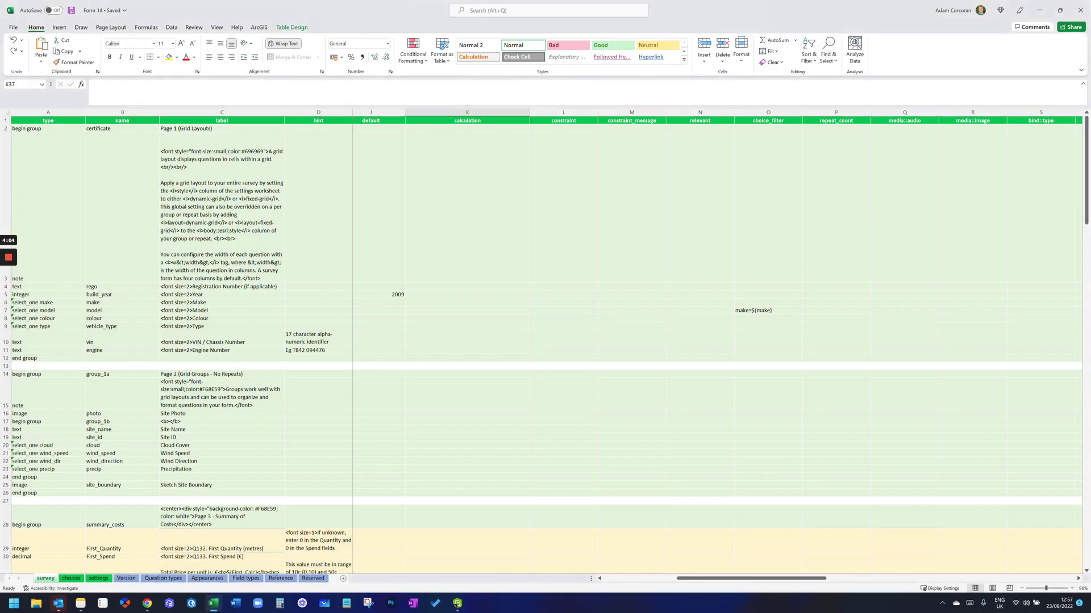
{"action": "scroll", "coordinate": [545, 341], "scroll_direction": "down", "scroll_amount": 4}
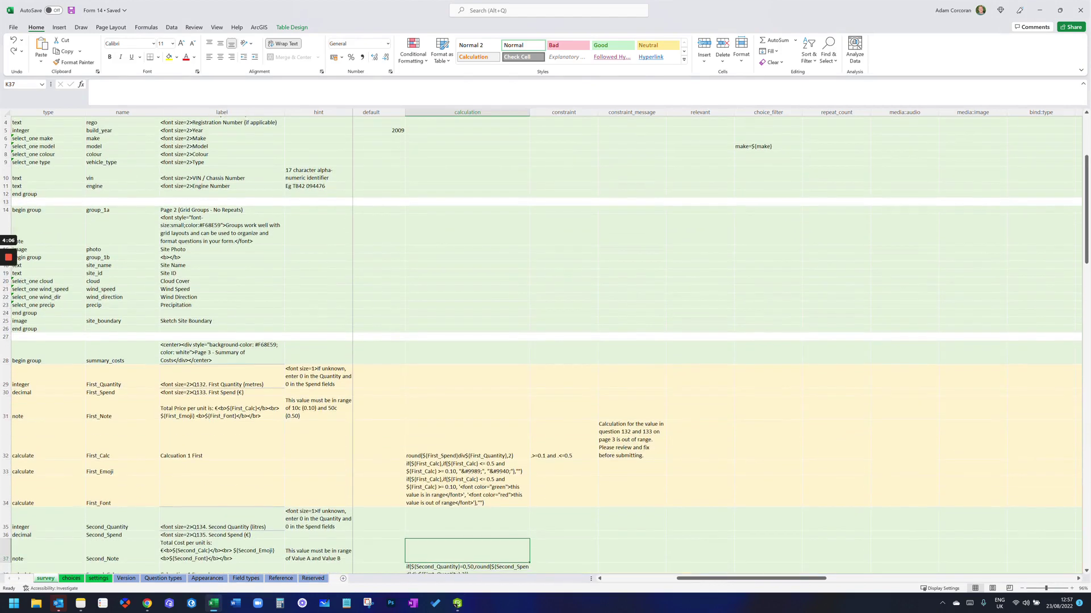
{"action": "scroll", "coordinate": [546, 341], "scroll_direction": "down", "scroll_amount": 1}
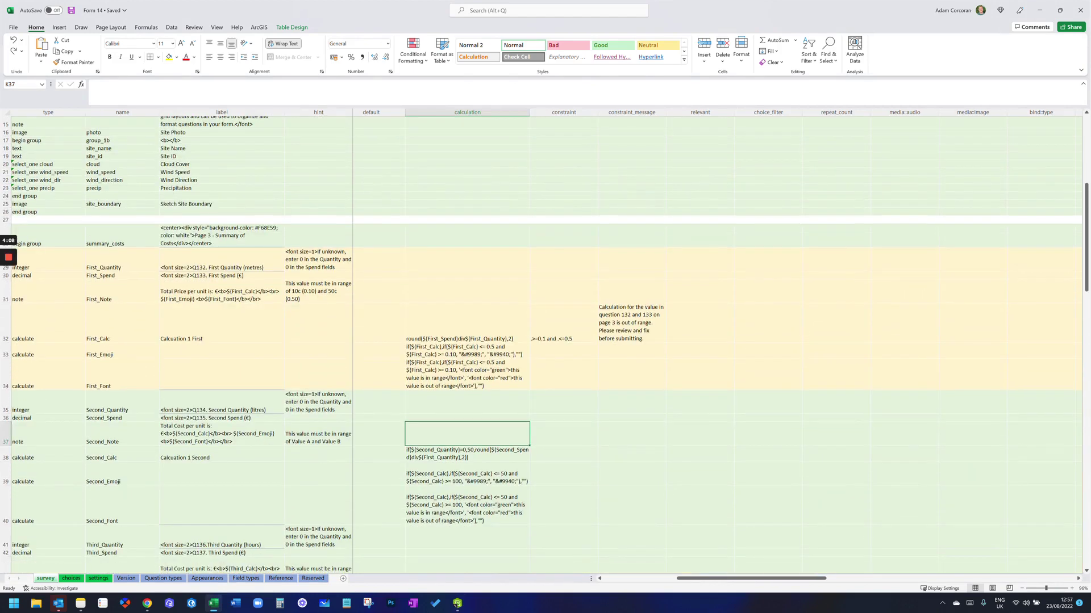
{"action": "left_click", "coordinate": [222, 235]}
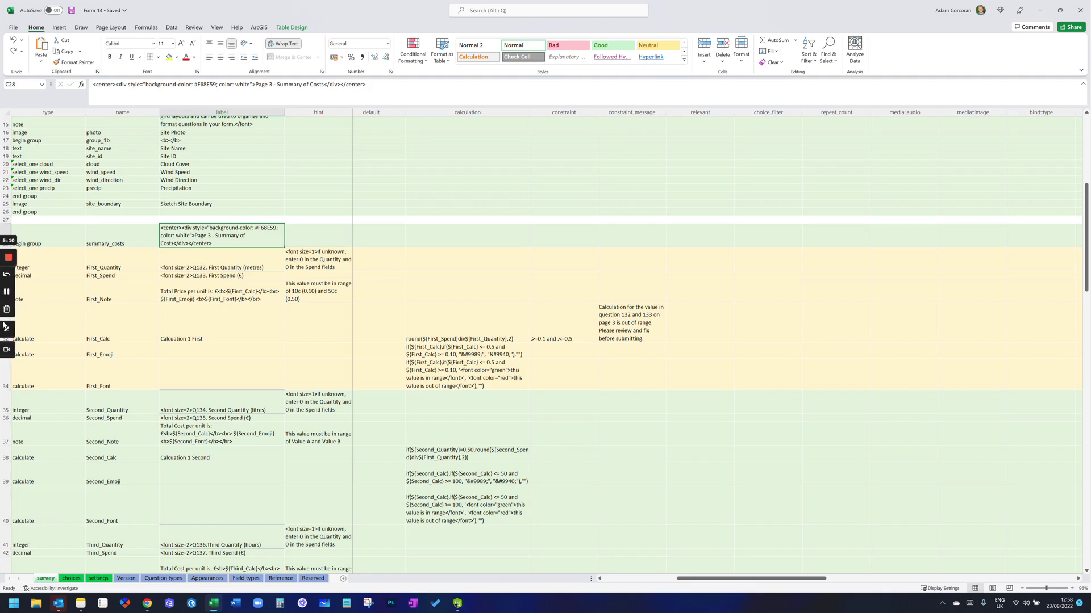
{"action": "mouse_move", "coordinate": [10, 321]}
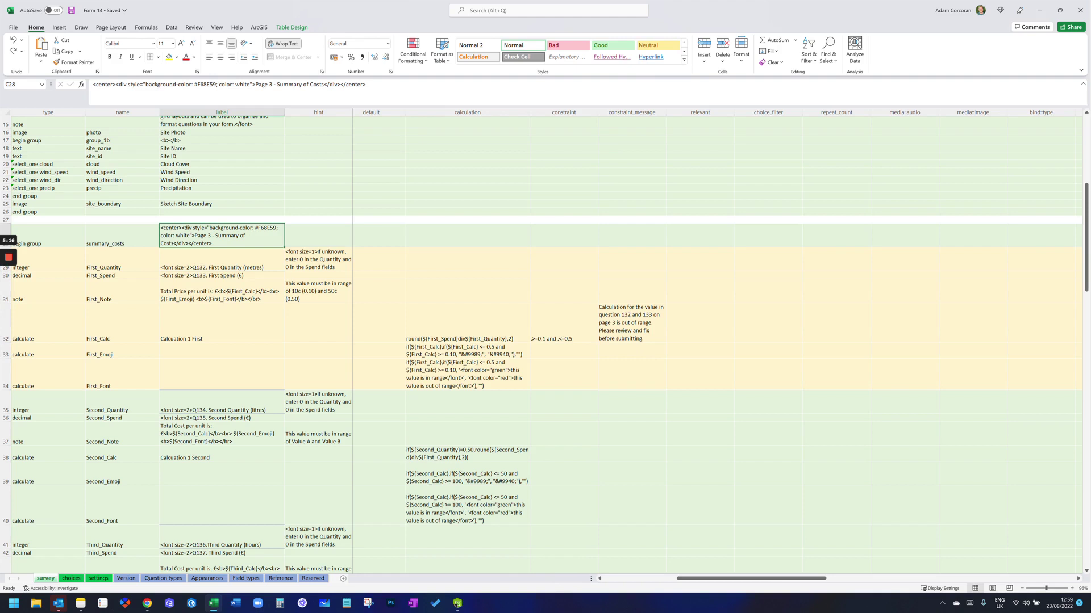
{"action": "left_click", "coordinate": [466, 324]}
{"action": "left_click", "coordinate": [467, 374]}
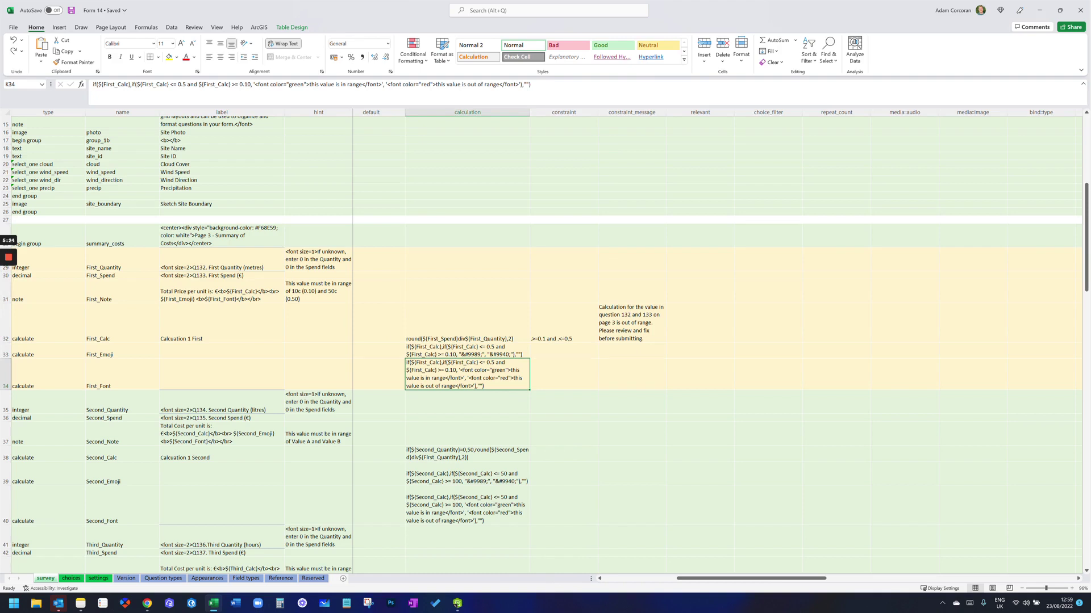
{"action": "left_click", "coordinate": [83, 266]}
{"action": "left_click", "coordinate": [48, 276]}
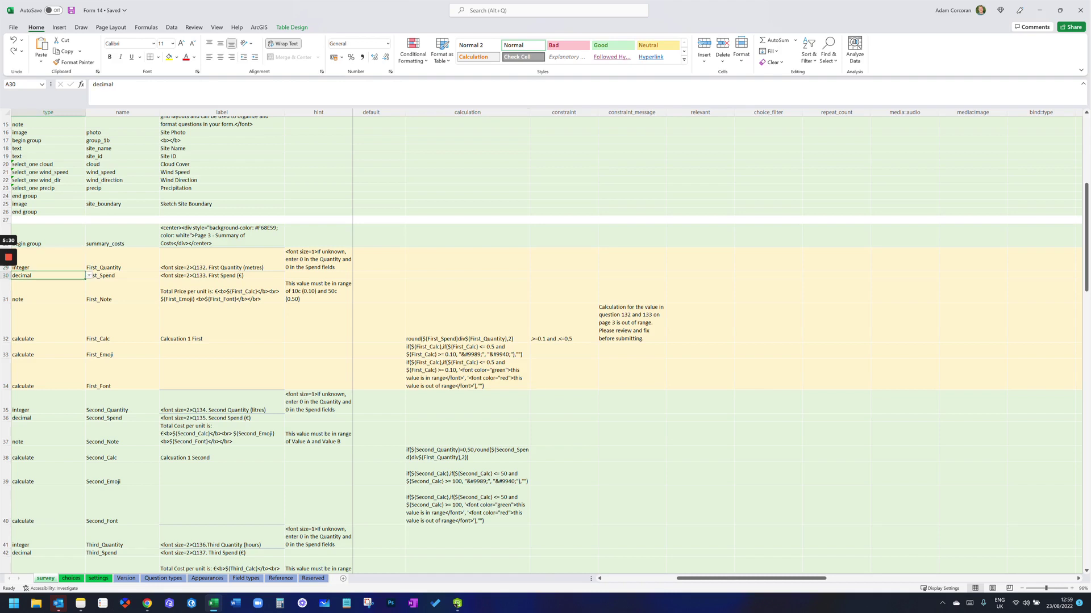
{"action": "key", "text": "super+Left"}
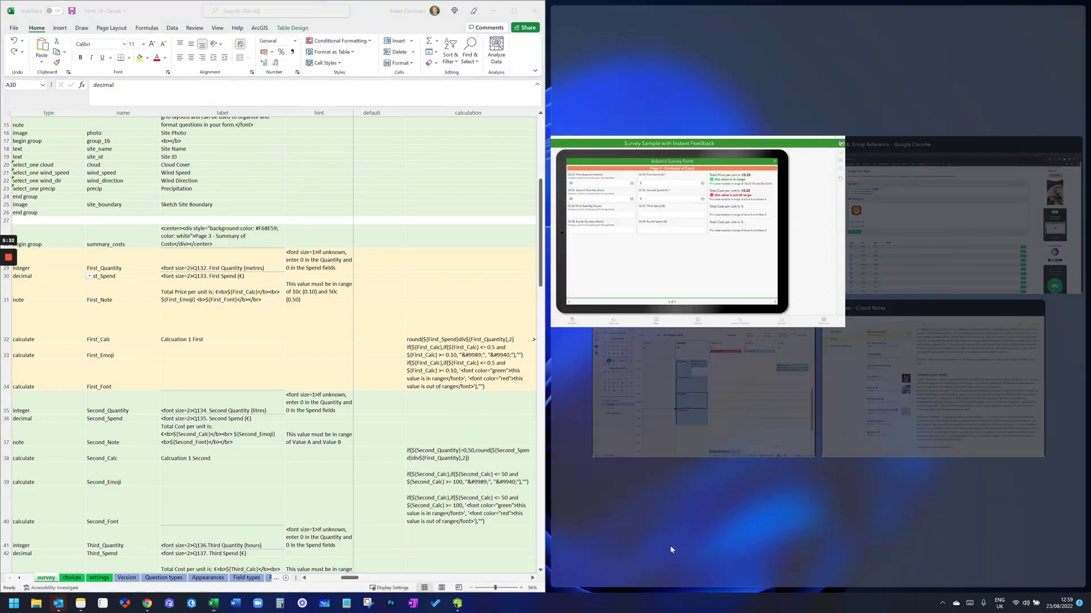
{"action": "left_click", "coordinate": [703, 221]}
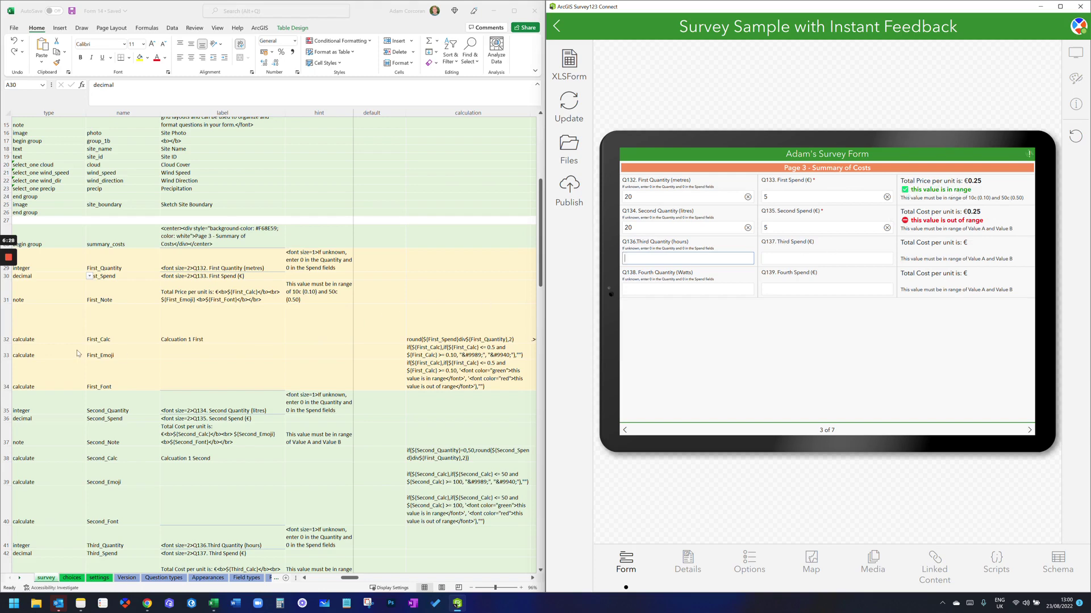
Step: Select cell K33 to show the First_Emoji formula with its &#9989; and &#9940; codes
{"action": "left_click", "coordinate": [473, 355]}
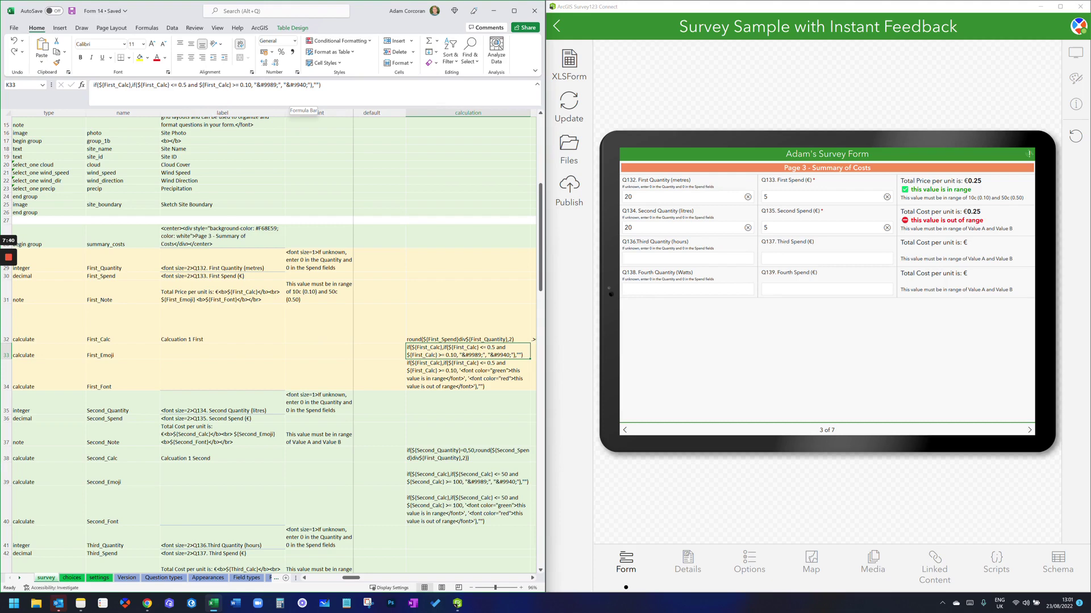
Step: Find the lion emoji's decimal code 129409 in the W3Schools emoji reference, then return to Excel
{"action": "left_click", "coordinate": [147, 604]}
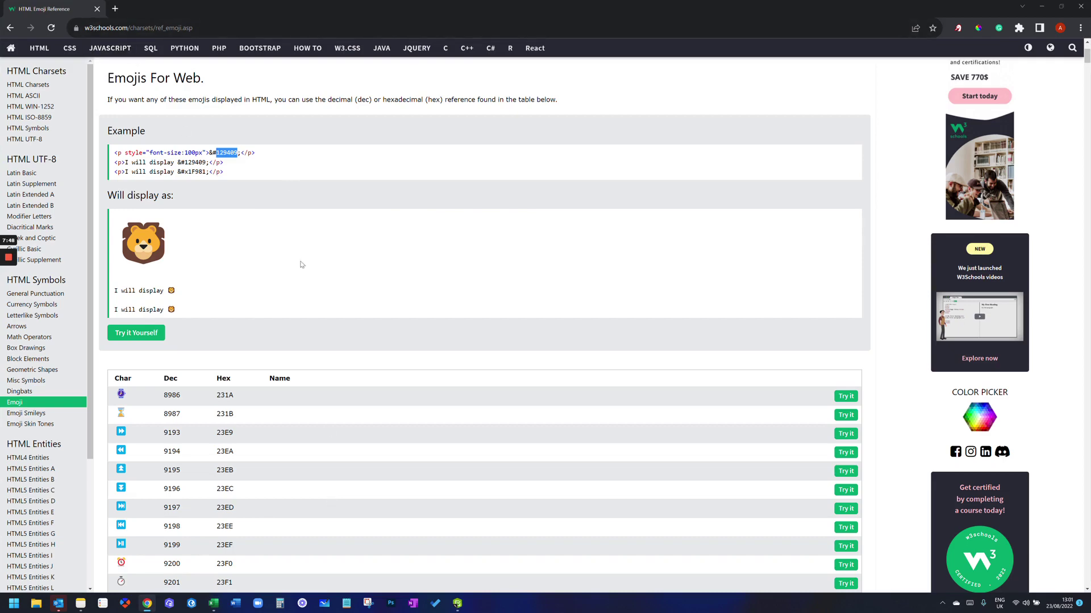
{"action": "scroll", "coordinate": [396, 333], "scroll_direction": "down", "scroll_amount": 10}
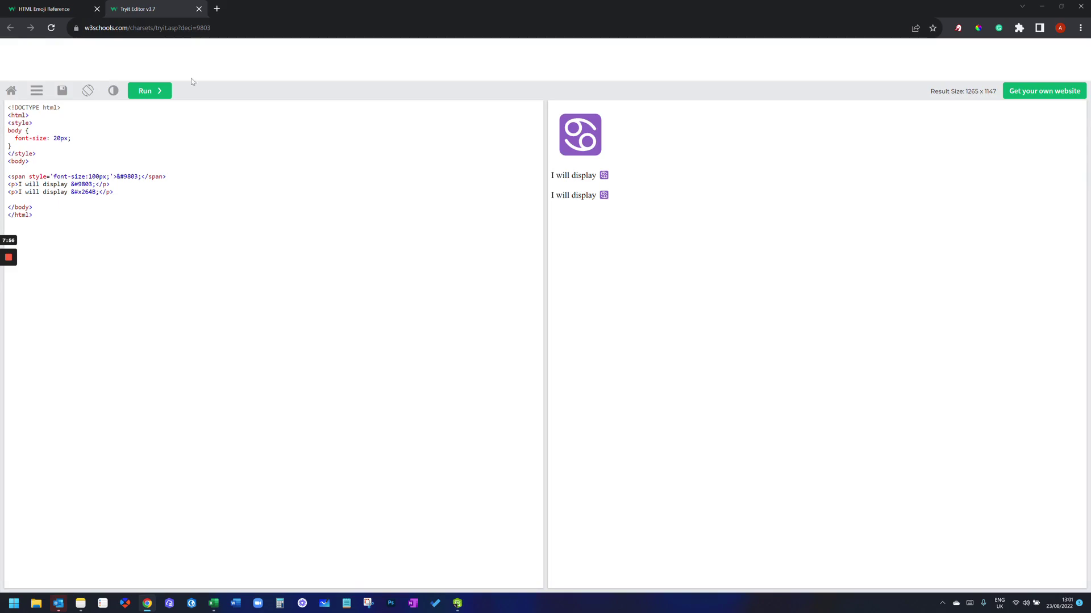
{"action": "left_click", "coordinate": [199, 9]}
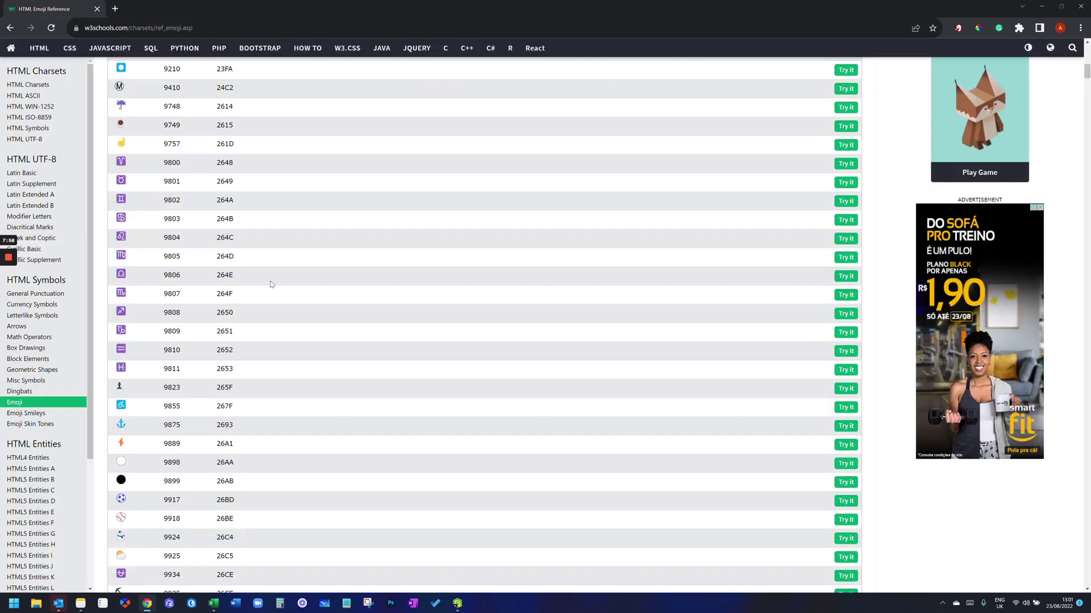
{"action": "scroll", "coordinate": [271, 285], "scroll_direction": "up", "scroll_amount": 10}
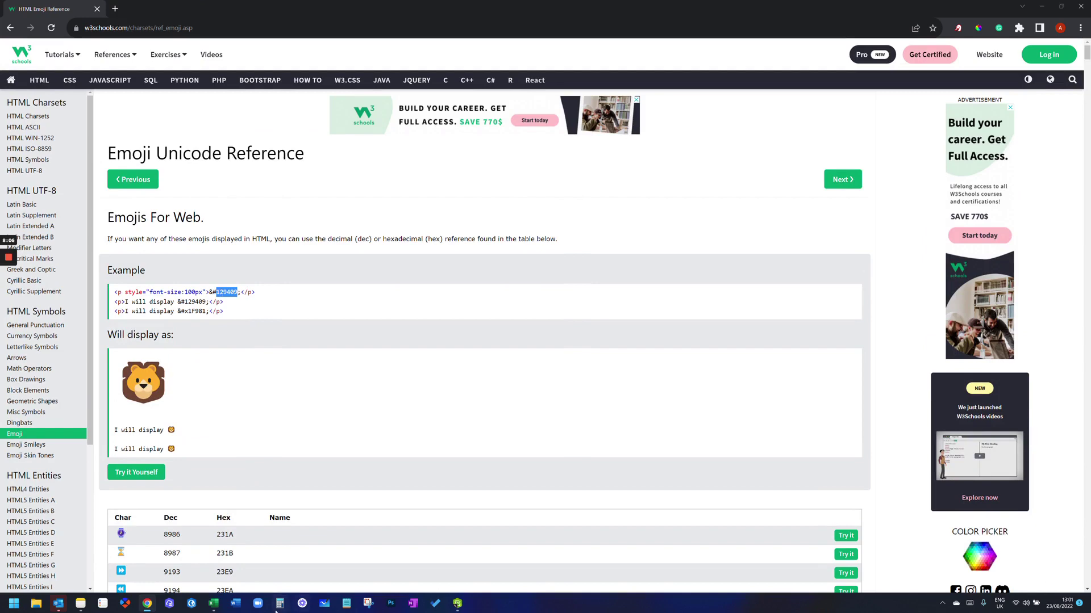
{"action": "mouse_move", "coordinate": [214, 603]}
{"action": "left_click", "coordinate": [176, 556]}
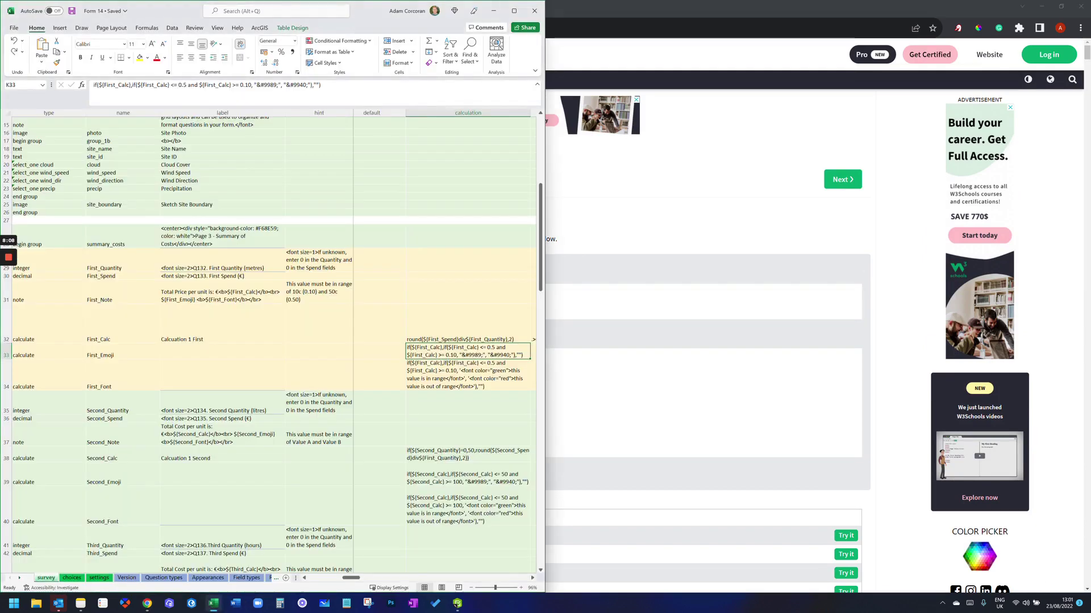
Step: Replace the First_Emoji in-range code &#9989; with the lion code &#129409; in K33 and save
{"action": "left_click", "coordinate": [457, 603]}
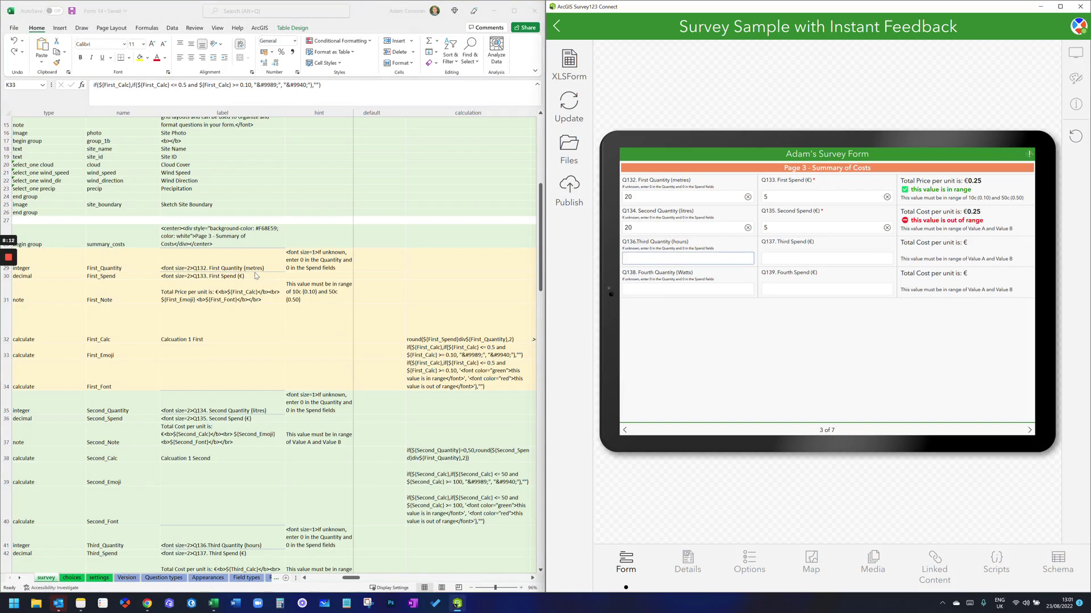
{"action": "left_click", "coordinate": [465, 356]}
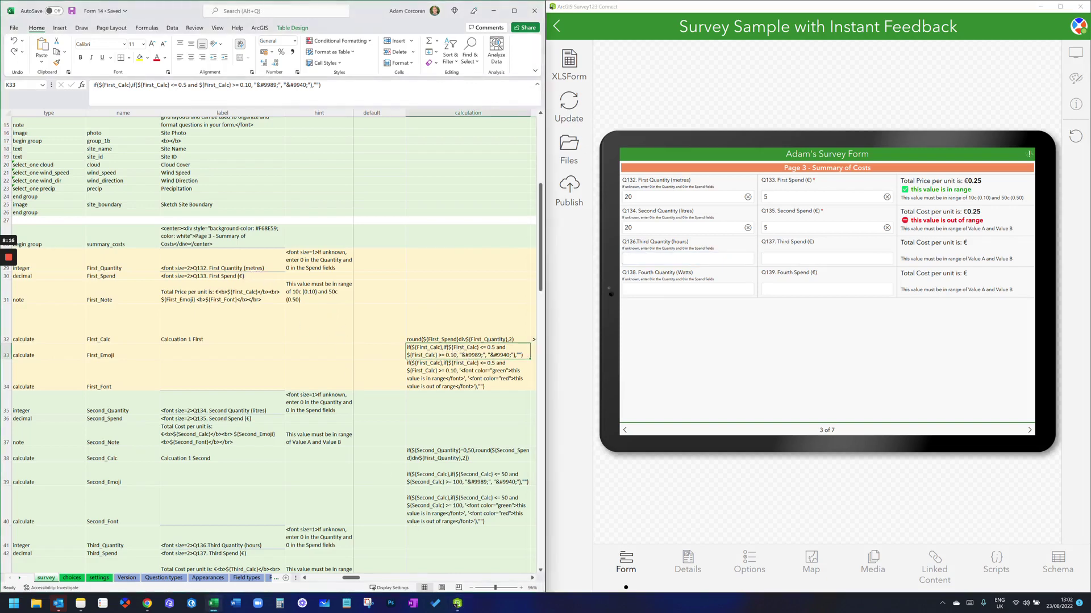
{"action": "left_click", "coordinate": [278, 84]}
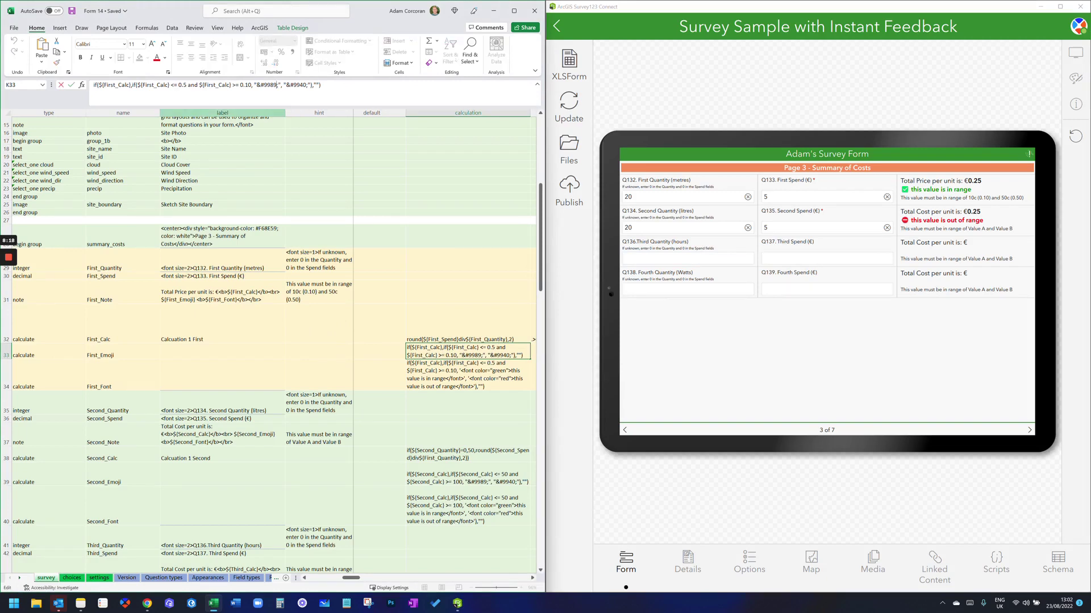
{"action": "key", "text": "BackSpace"}
{"action": "key", "text": "BackSpace"}
{"action": "key", "text": "BackSpace"}
{"action": "key", "text": "BackSpace"}
{"action": "type", "text": "129409"}
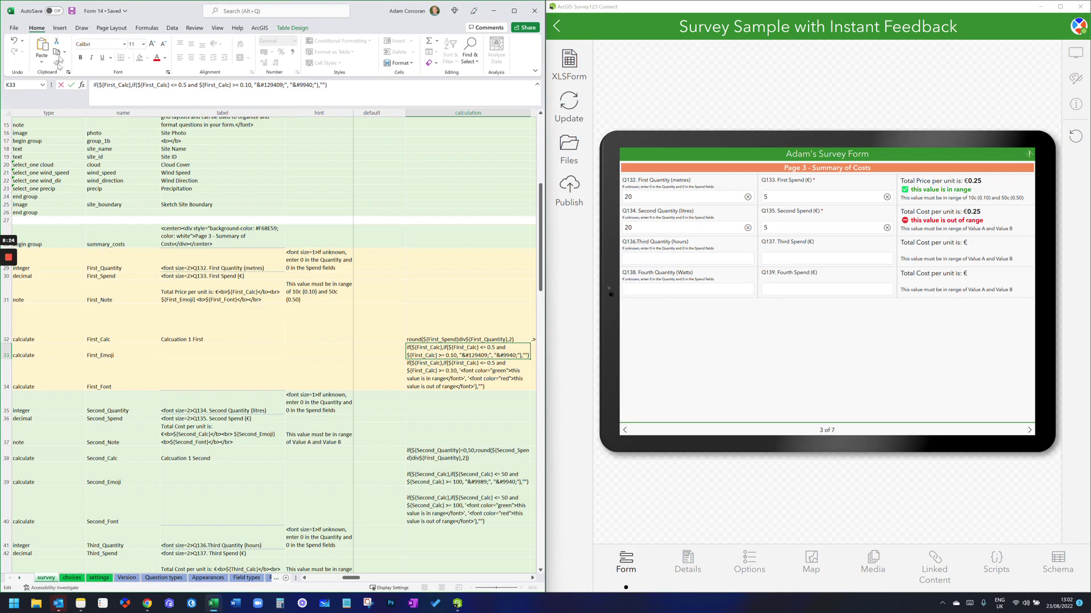
{"action": "left_click", "coordinate": [72, 10]}
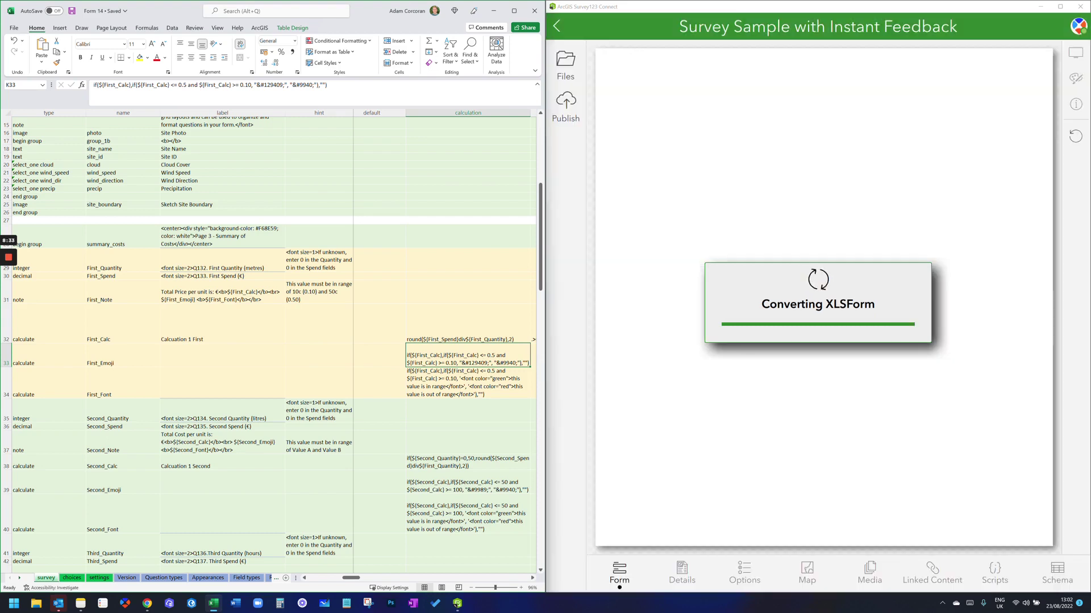
Step: Select the First_Font formula in K34 while the preview reloads the updated form
{"action": "left_click", "coordinate": [468, 383]}
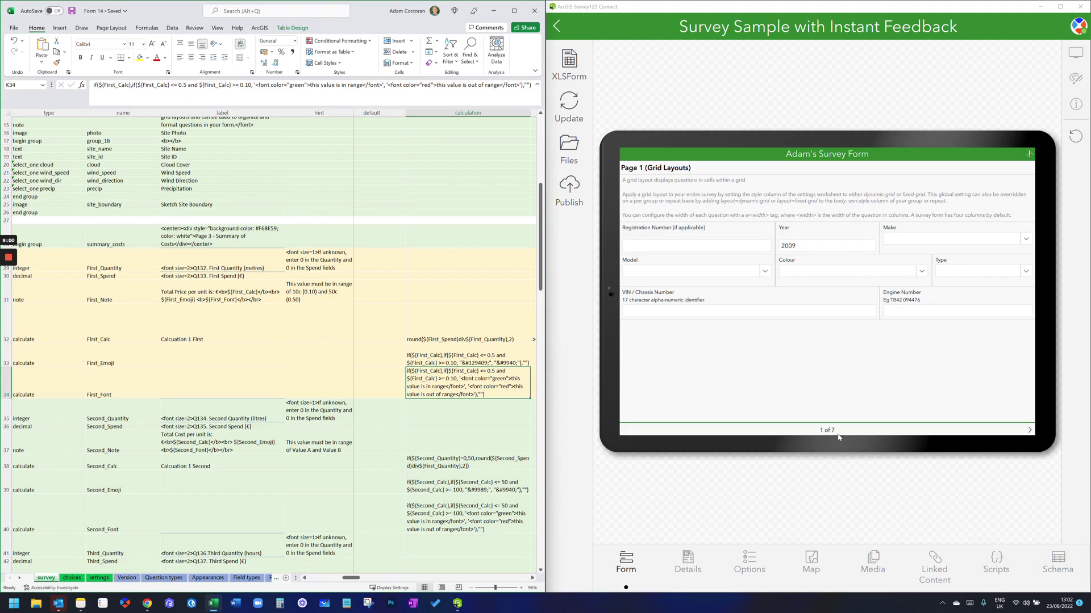
Step: On page 3, enter quantity 20 and spend 5 to get €0.25 in range with the lion emoji
{"action": "left_click", "coordinate": [1028, 431]}
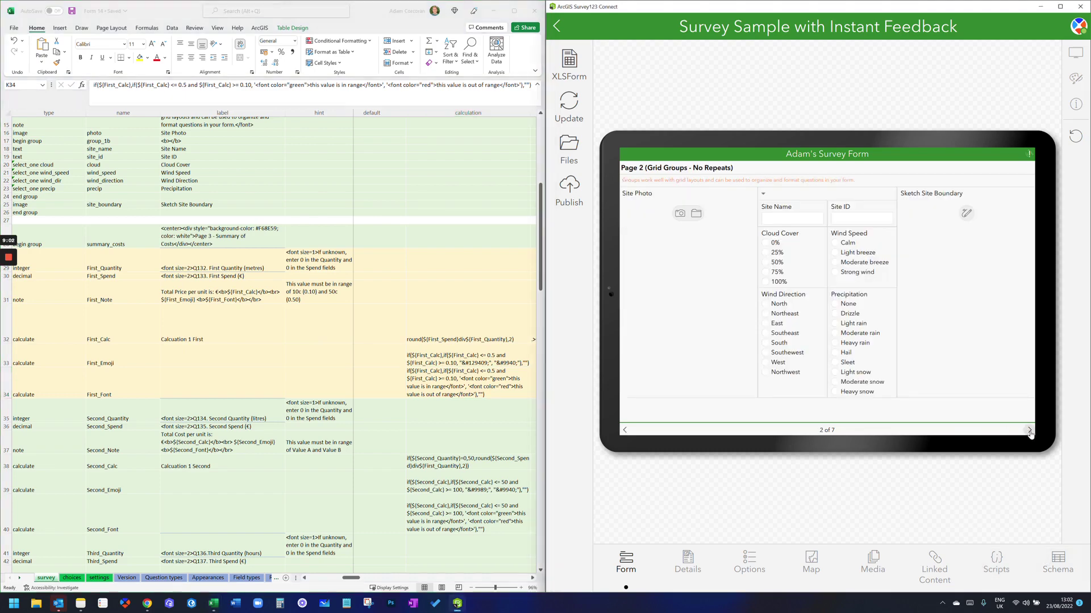
{"action": "left_click", "coordinate": [1028, 430]}
{"action": "left_click", "coordinate": [691, 200]}
{"action": "type", "text": "20"}
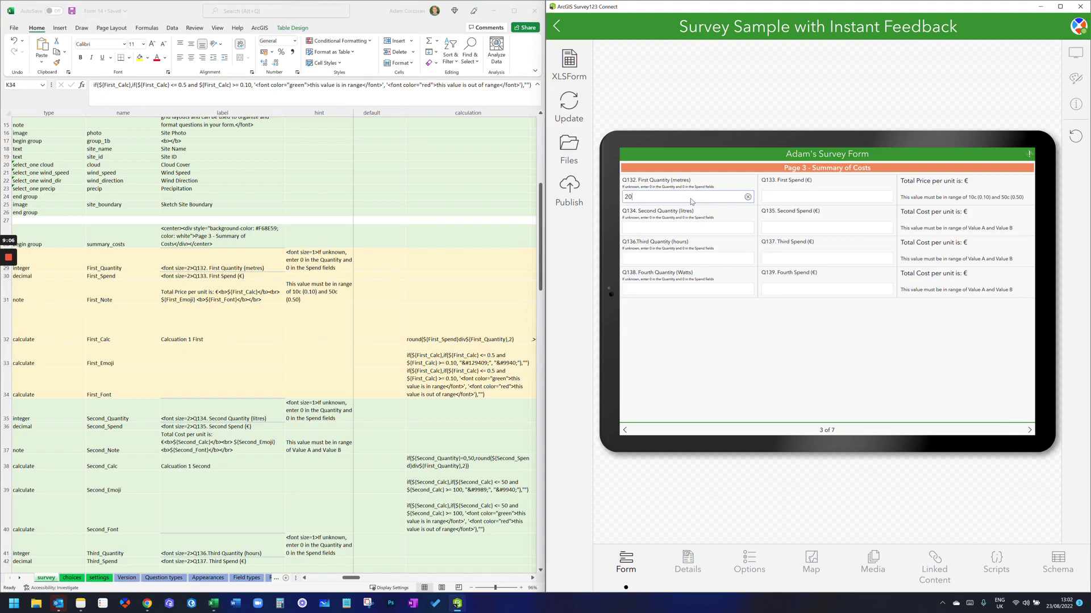
{"action": "key", "text": "Tab"}
{"action": "type", "text": "5"}
{"action": "key", "text": "Tab"}
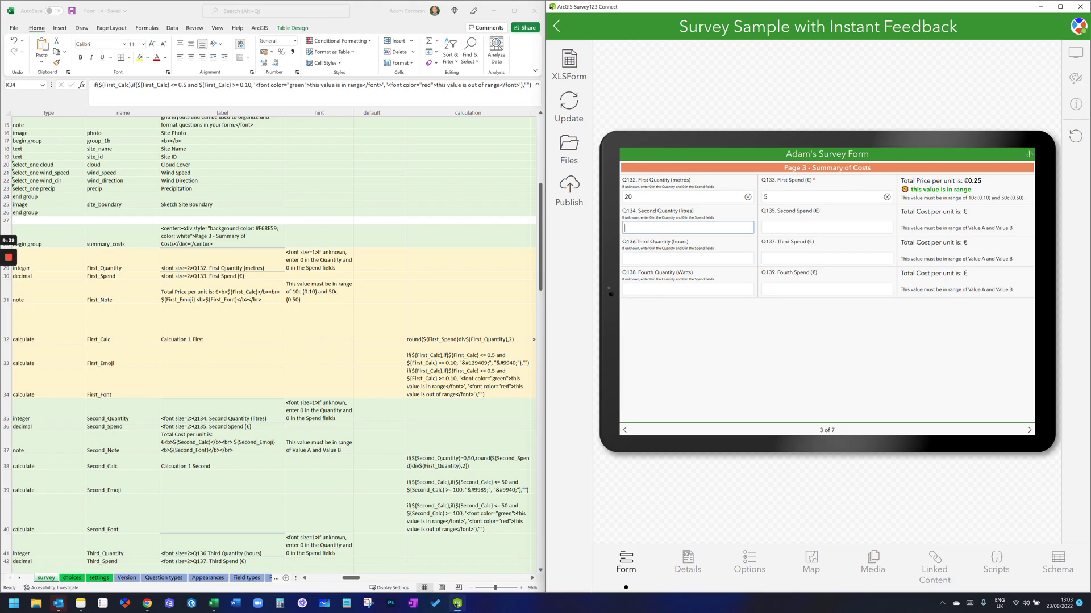
Step: Maximize Excel to reveal First_Calc's .>=0.1 and .<=0.5 constraint and its out-of-range message
{"action": "left_click_drag", "start_coordinate": [371, 6], "coordinate": [532, 3]}
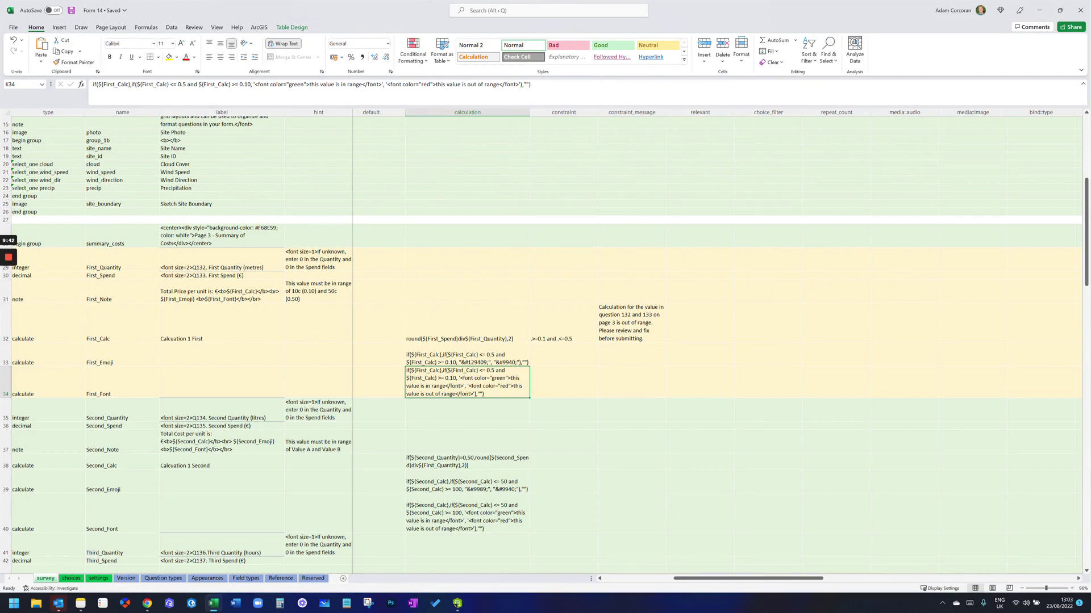